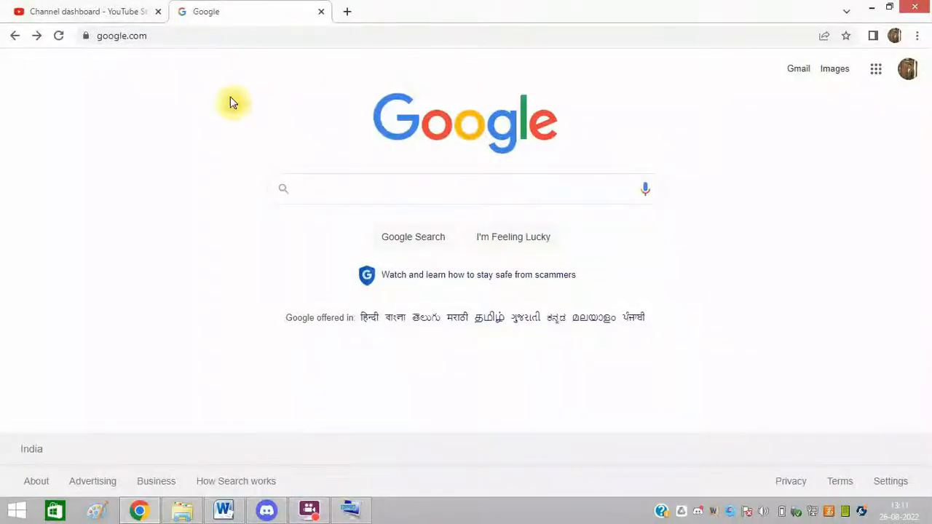
Focus the Google search box so the recent search suggestions appear
left_click(346, 193)
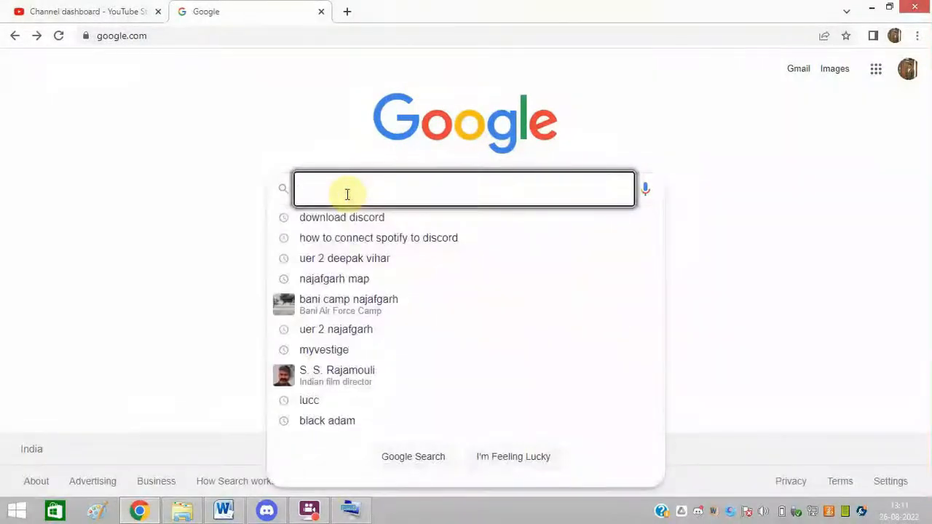
Search 'download discord', get the Windows installer from Discord's download page, then switch to the Discord app
left_click(343, 217)
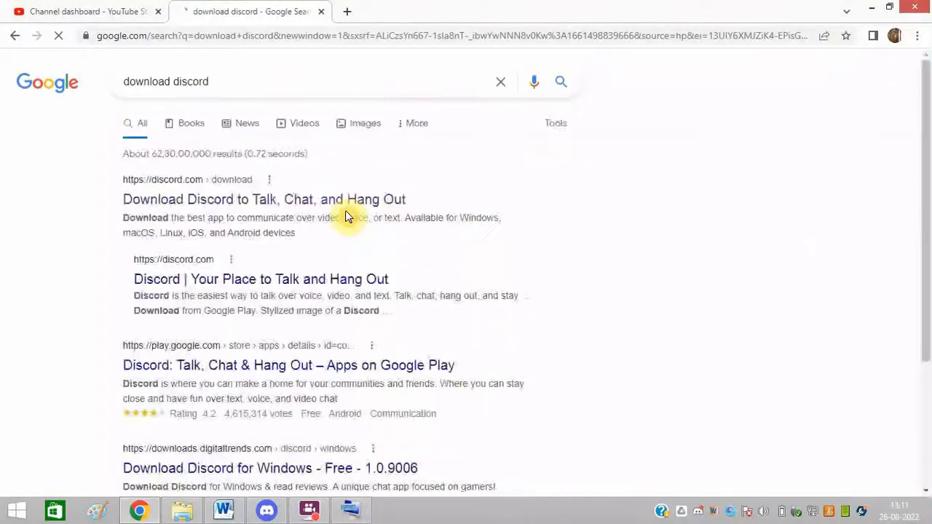
left_click(188, 199)
left_click(222, 409)
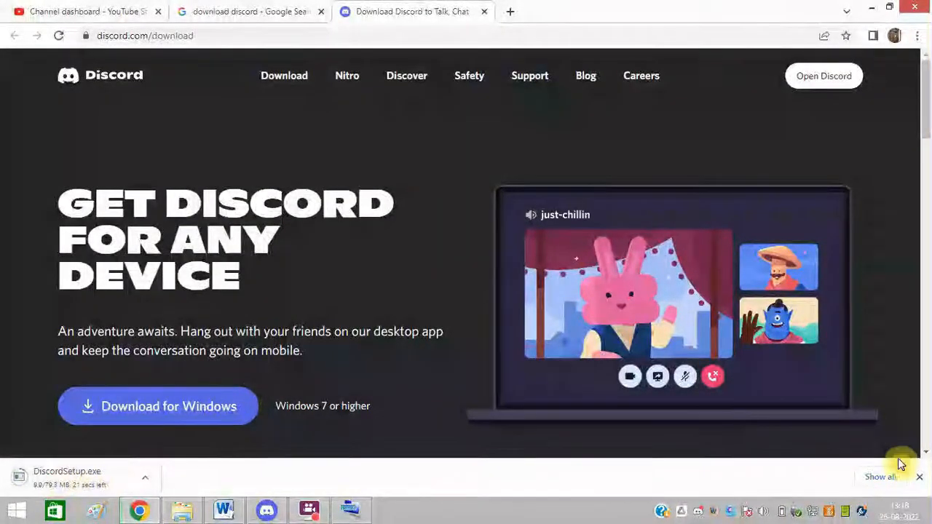
left_click(919, 477)
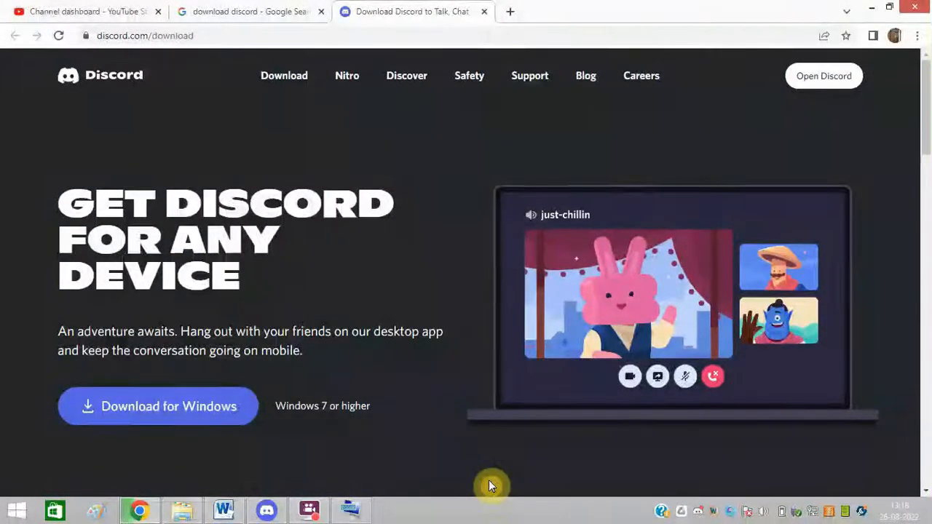
left_click(267, 510)
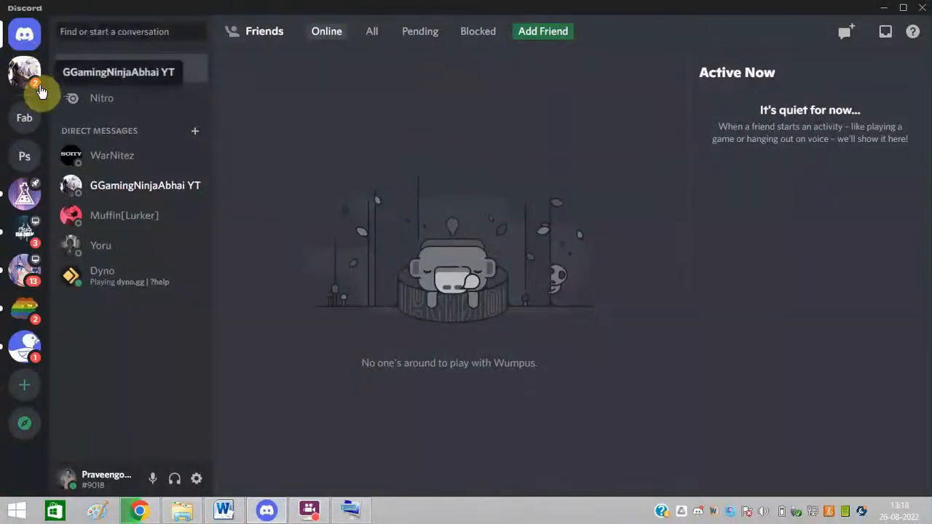
Go to User Settings and show the Connections page listing linkable accounts
left_click(195, 478)
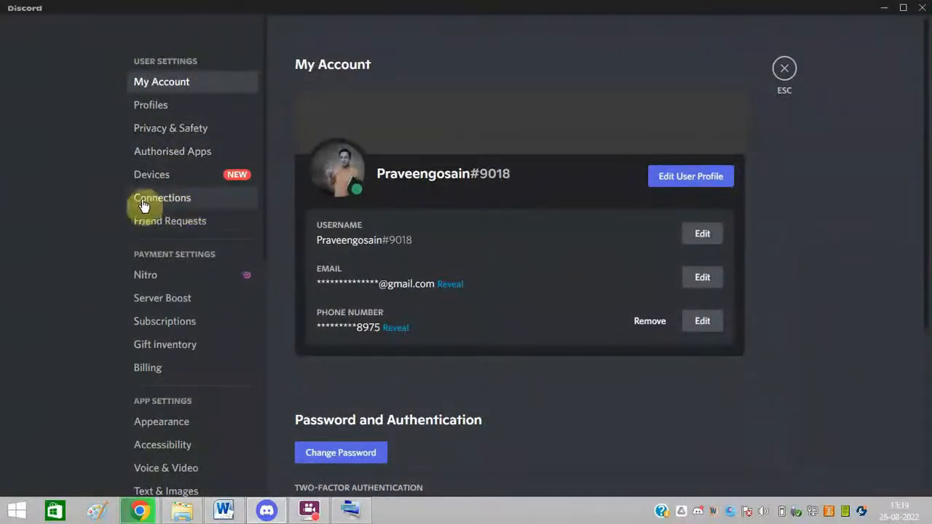
left_click(168, 198)
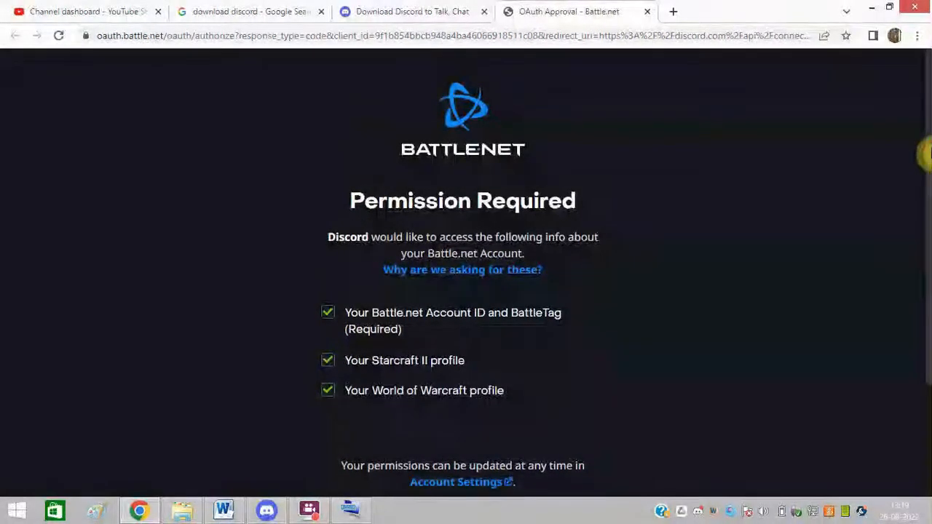
left_click_drag(925, 164, 924, 277)
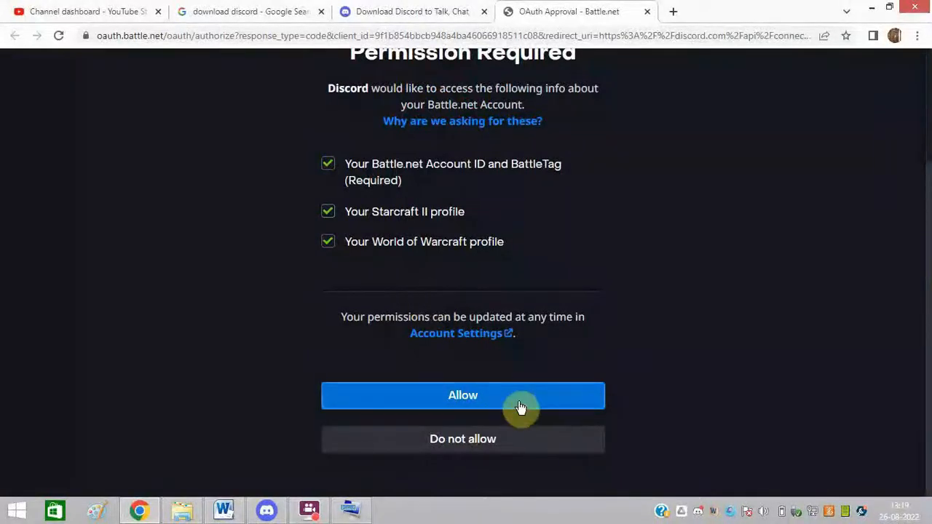
Allow Discord access on the Battle.net permission page and return to Discord's Connections
left_click(495, 396)
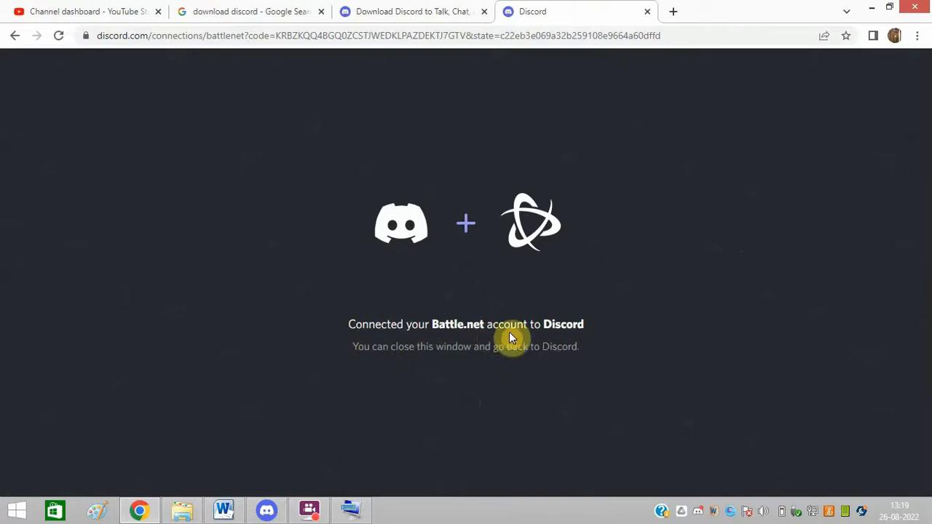
left_click(267, 510)
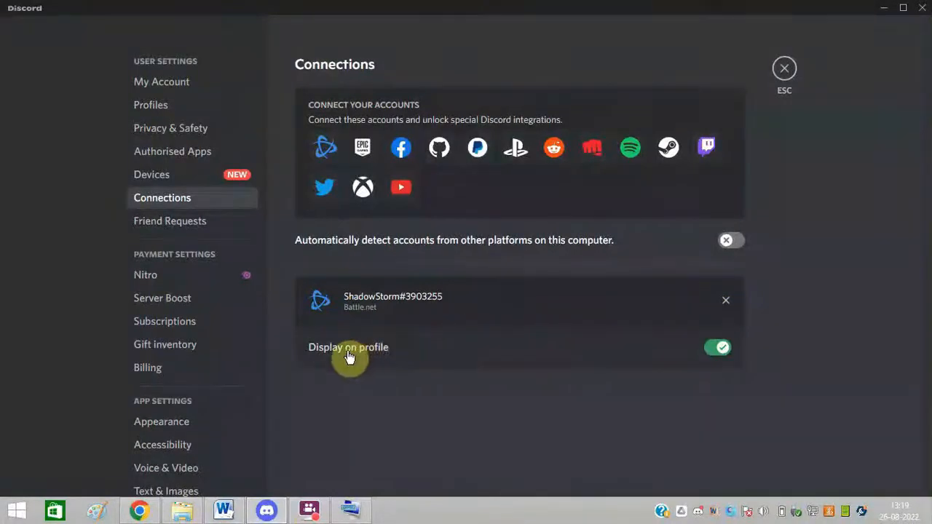
Switch 'Display on profile' for the Battle.net connection off and back on
left_click(717, 347)
left_click(719, 350)
Start disconnecting the Battle.net connection and respond to the Disconnect Battle.net confirmation
left_click(726, 301)
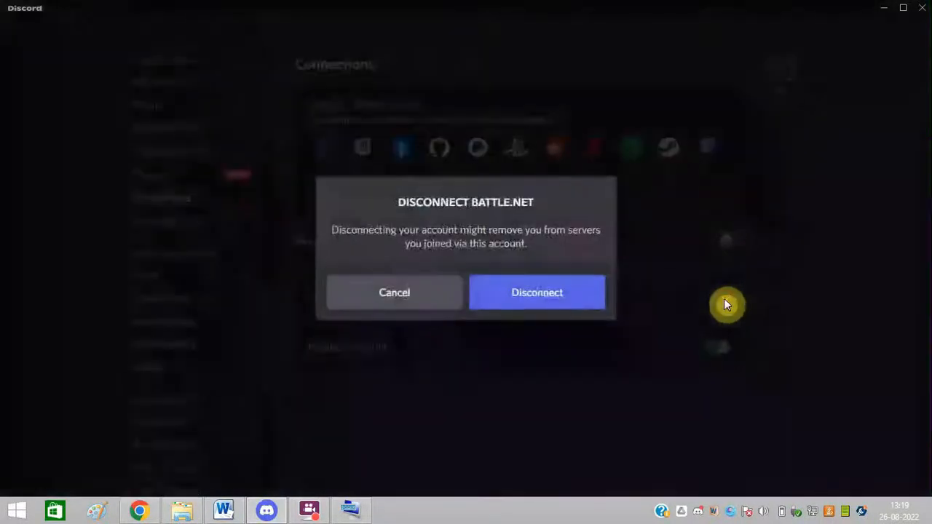
left_click(549, 309)
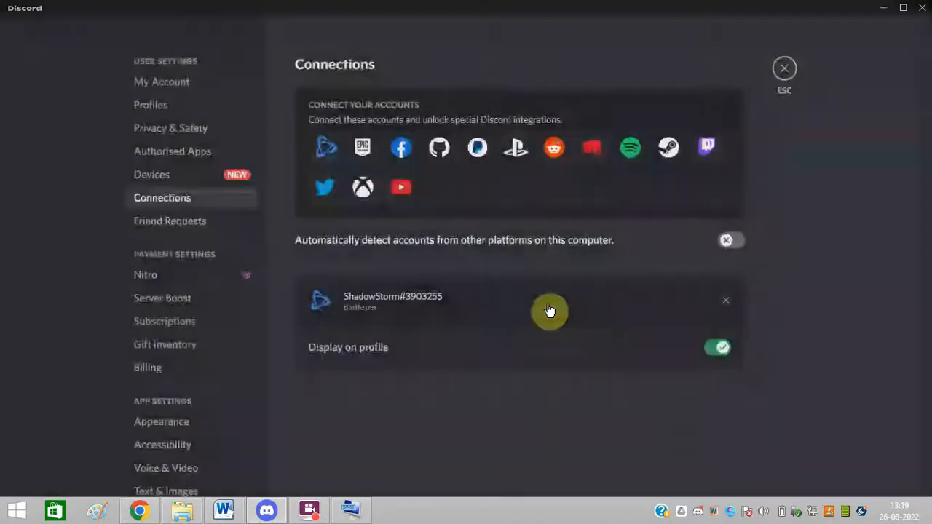